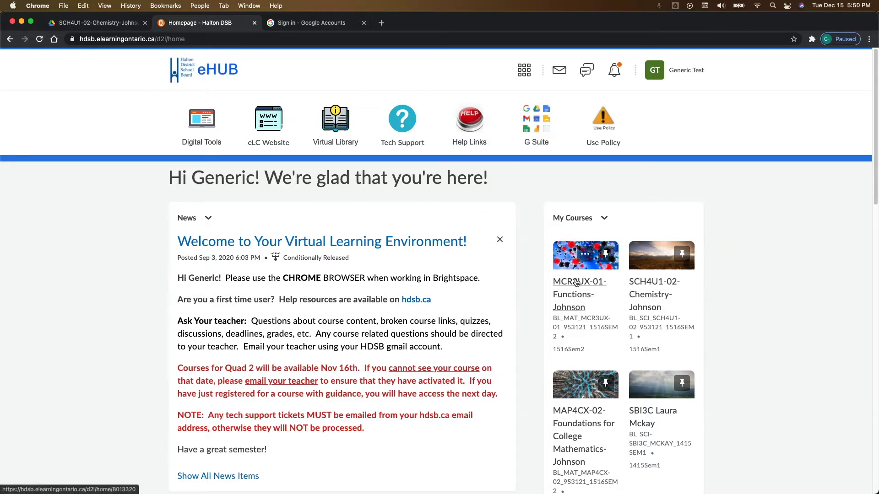
- Open the SL Chemistry course home page from the MCR3UX card under My Courses
{"action": "left_click", "coordinate": [577, 283]}
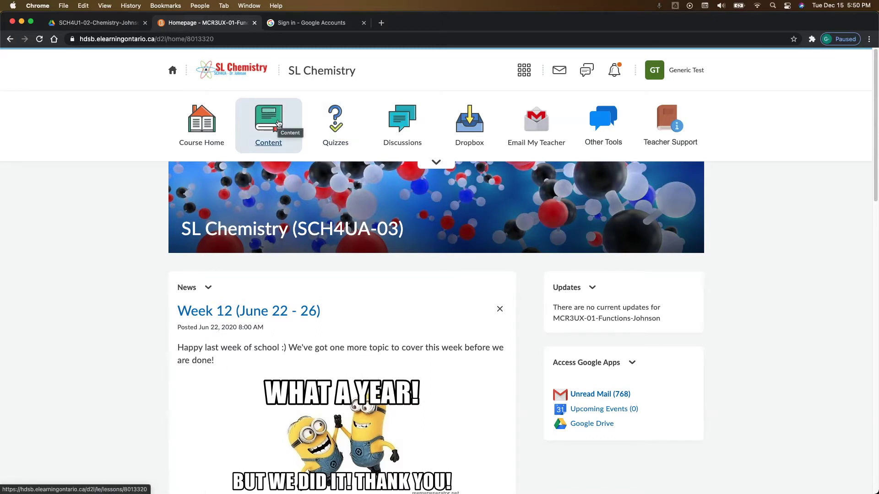
- Go to Content, expand Unit 1, open Assignment 1 and start the Google sign-in
{"action": "left_click", "coordinate": [278, 123]}
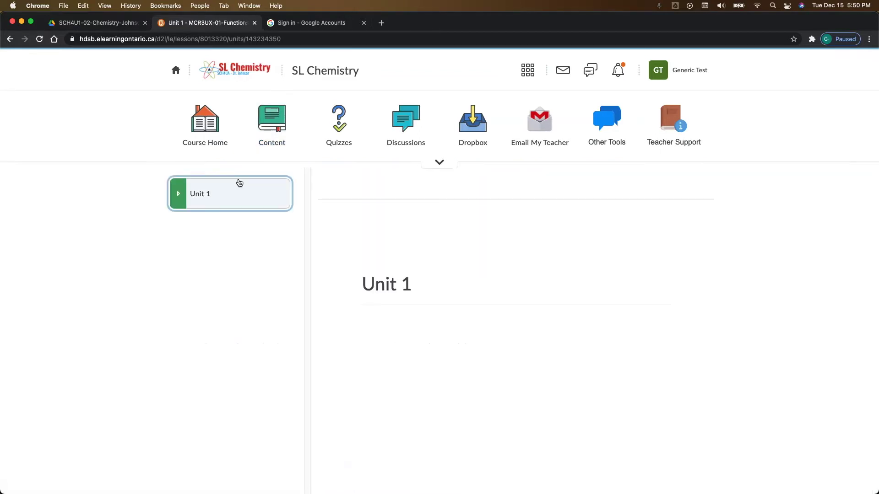
{"action": "left_click", "coordinate": [230, 202]}
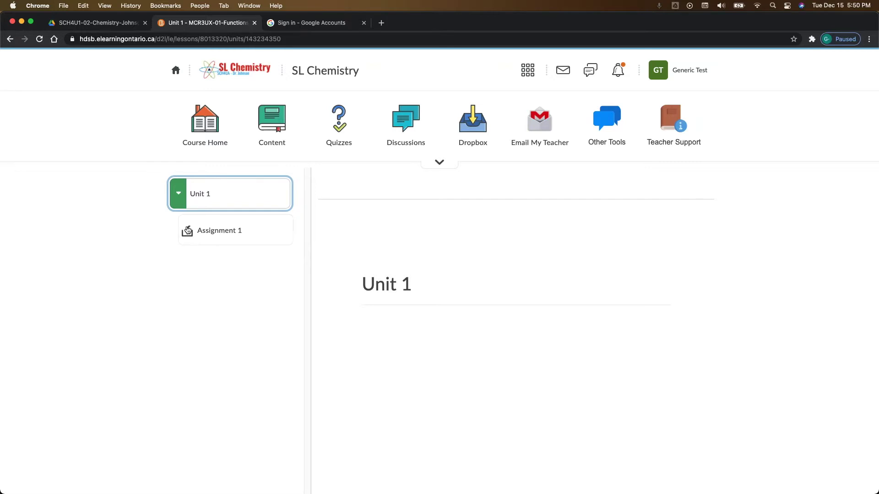
{"action": "left_click", "coordinate": [238, 228]}
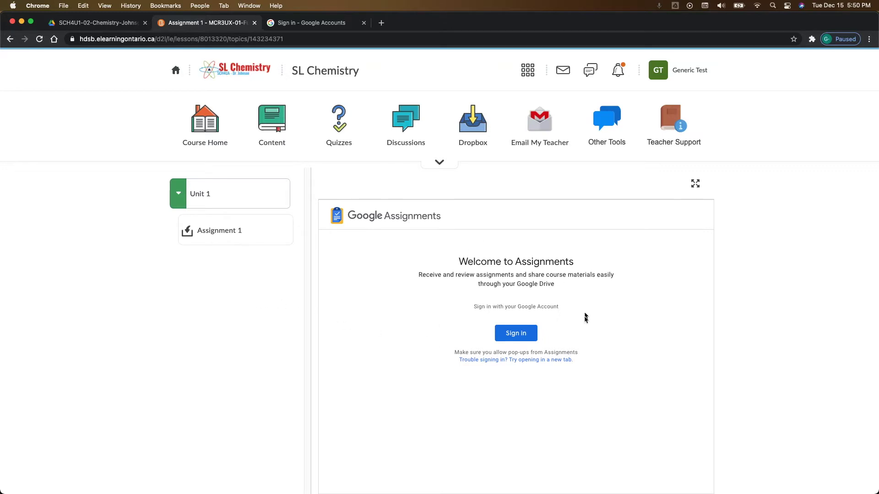
{"action": "left_click", "coordinate": [525, 338]}
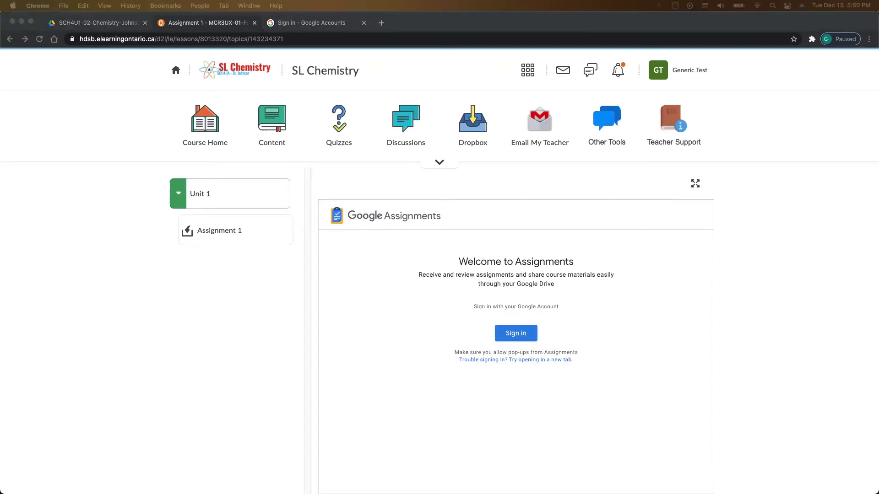
- Sign in with the student's school Google account and link it to Google Assignments
{"action": "left_click_drag", "start_coordinate": [2, 59], "coordinate": [301, 94]}
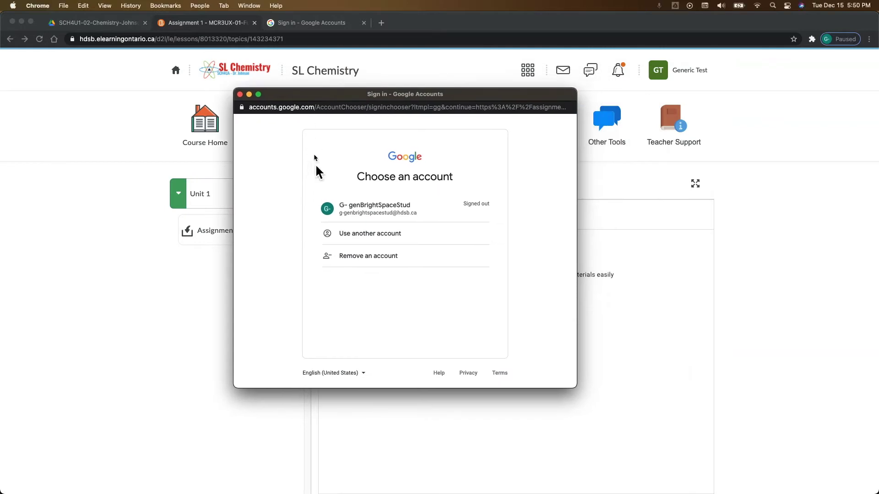
{"action": "left_click", "coordinate": [381, 212]}
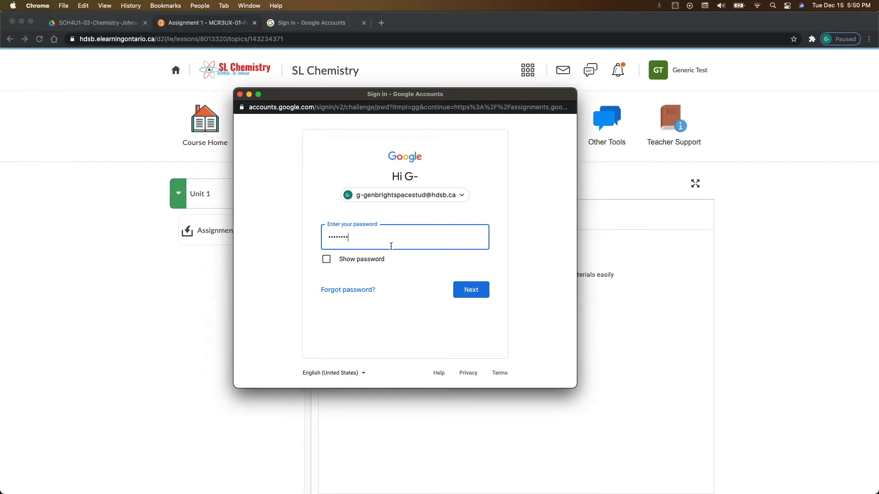
{"action": "key", "text": "Return"}
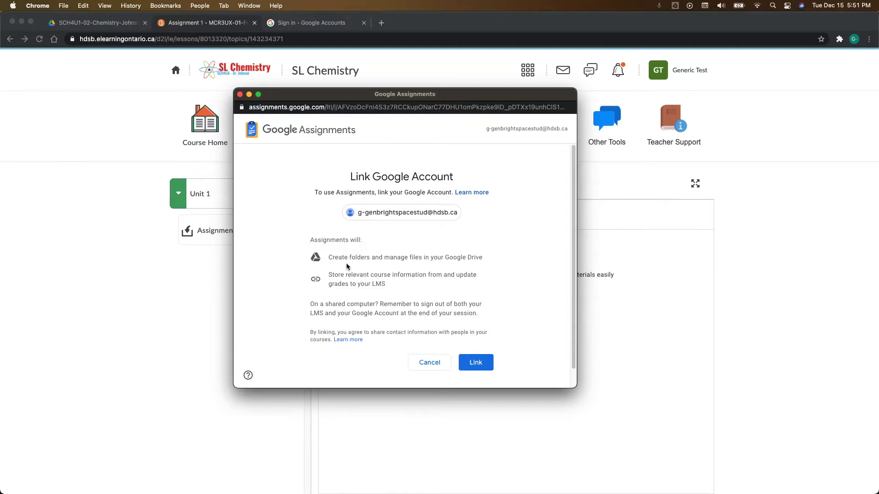
{"action": "left_click", "coordinate": [475, 366]}
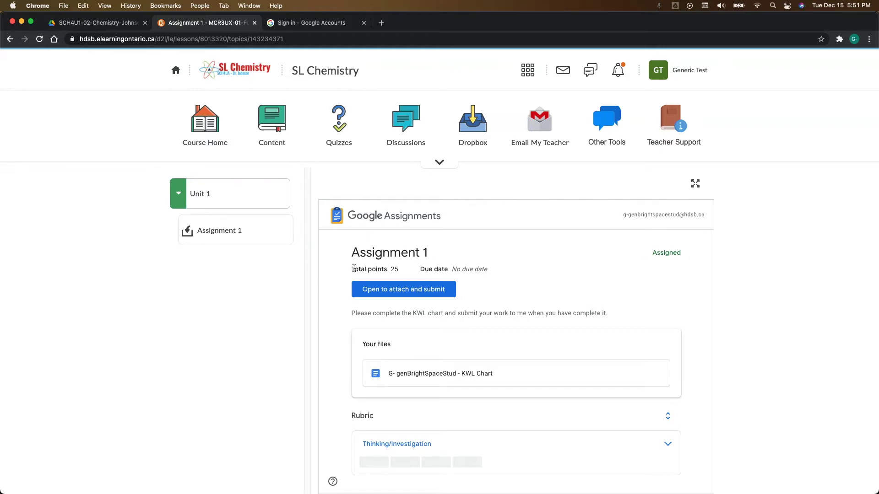
- Highlight Assignment 1's 25 total points and no-due-date details
{"action": "left_click_drag", "start_coordinate": [354, 269], "coordinate": [460, 270]}
- Highlight the 'No due date' text, then clear the highlight
{"action": "double_click", "coordinate": [456, 270]}
{"action": "left_click_drag", "start_coordinate": [488, 270], "coordinate": [451, 269]}
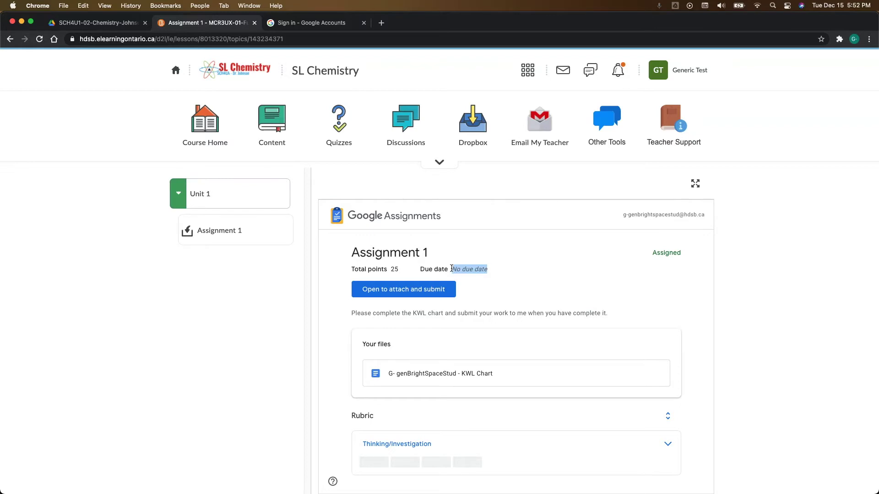
{"action": "left_click", "coordinate": [568, 304]}
- Expand the Thinking/Investigation criterion to review Levels 1–4, then open the KWL Chart document
{"action": "left_click", "coordinate": [397, 443]}
{"action": "scroll", "coordinate": [575, 422], "scroll_direction": "down", "scroll_amount": 3}
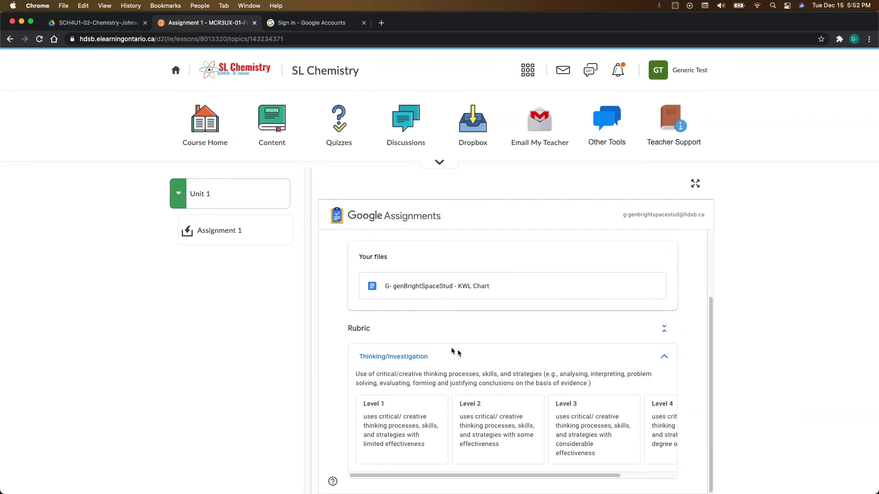
{"action": "left_click", "coordinate": [664, 357]}
{"action": "left_click", "coordinate": [664, 445]}
{"action": "scroll", "coordinate": [671, 447], "scroll_direction": "down", "scroll_amount": 1}
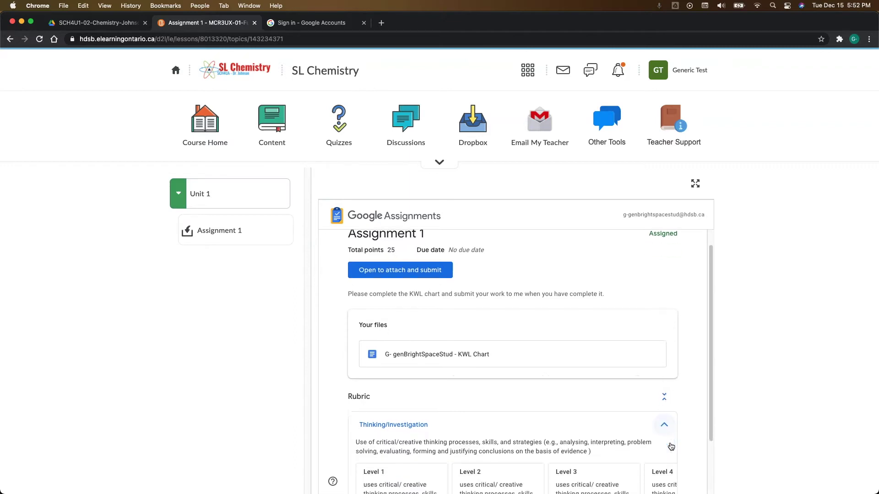
{"action": "scroll", "coordinate": [671, 447], "scroll_direction": "down", "scroll_amount": 2}
{"action": "scroll", "coordinate": [593, 478], "scroll_direction": "right", "scroll_amount": 3}
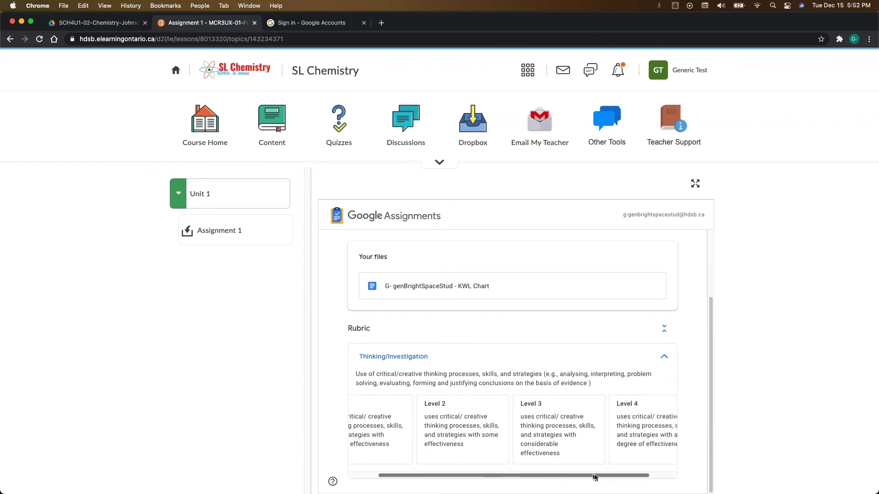
{"action": "scroll", "coordinate": [593, 478], "scroll_direction": "right", "scroll_amount": 2}
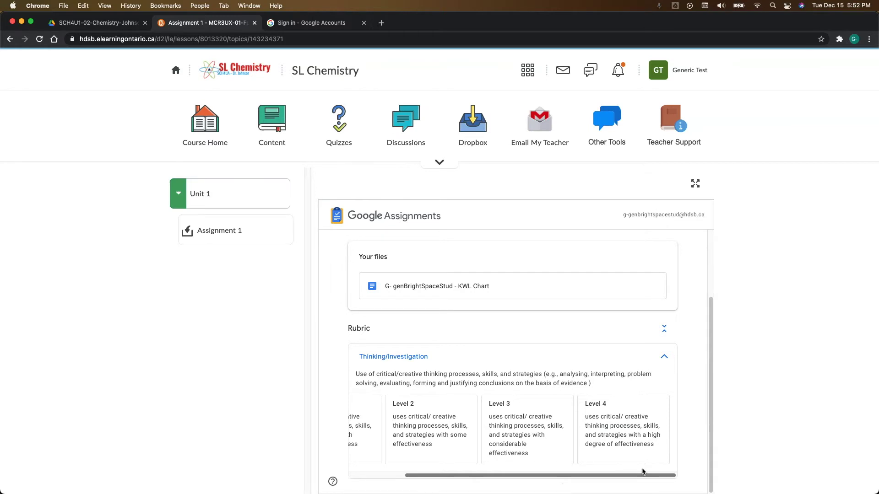
{"action": "scroll", "coordinate": [702, 405], "scroll_direction": "up", "scroll_amount": 2}
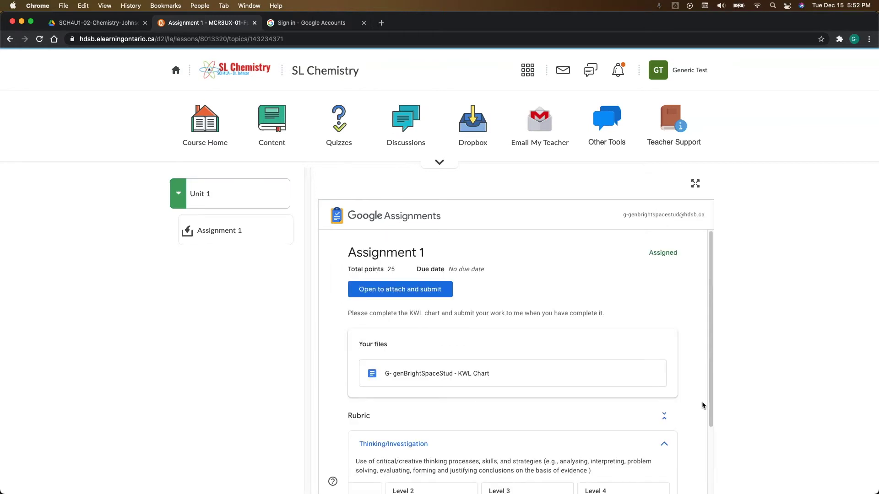
{"action": "left_click", "coordinate": [387, 293]}
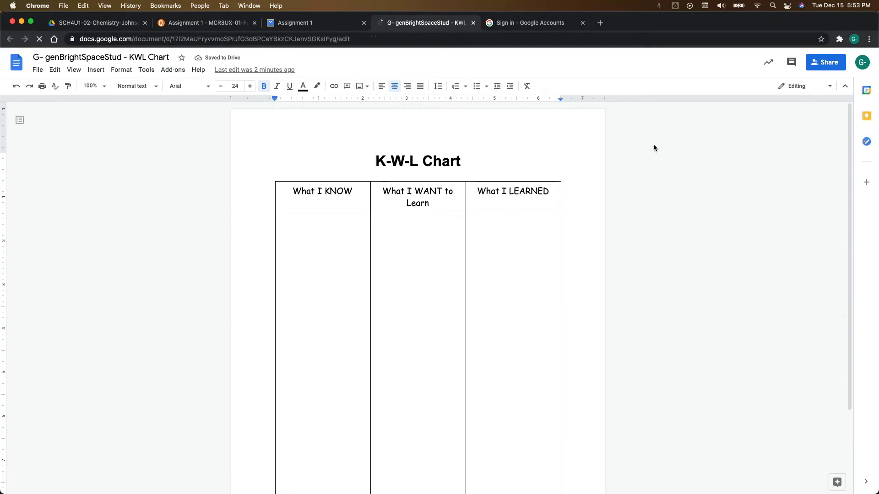
- Enter 'Everything' under What I KNOW and 'Nothing' under What I WANT to Learn
{"action": "left_click", "coordinate": [322, 246]}
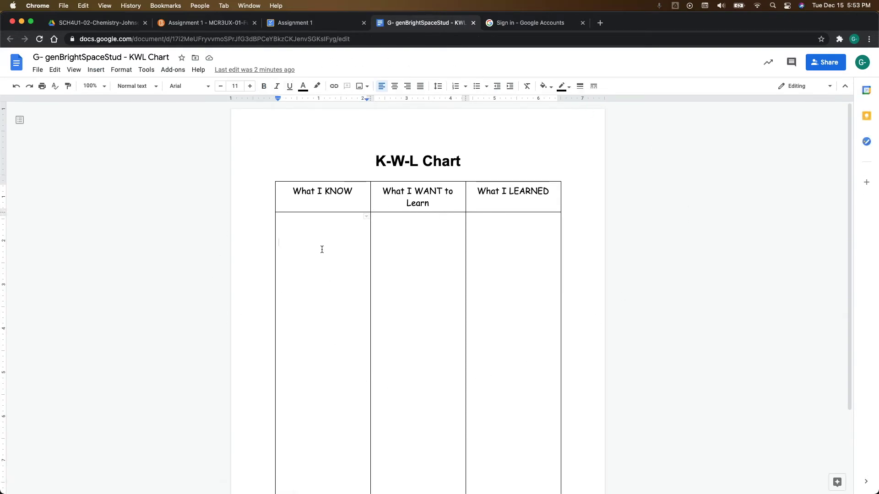
{"action": "type", "text": "Everything"}
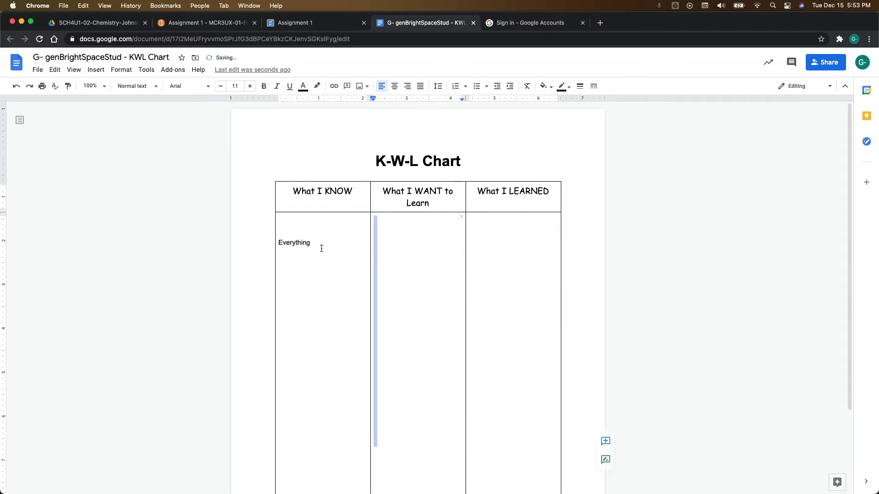
{"action": "type", "text": "Nothing"}
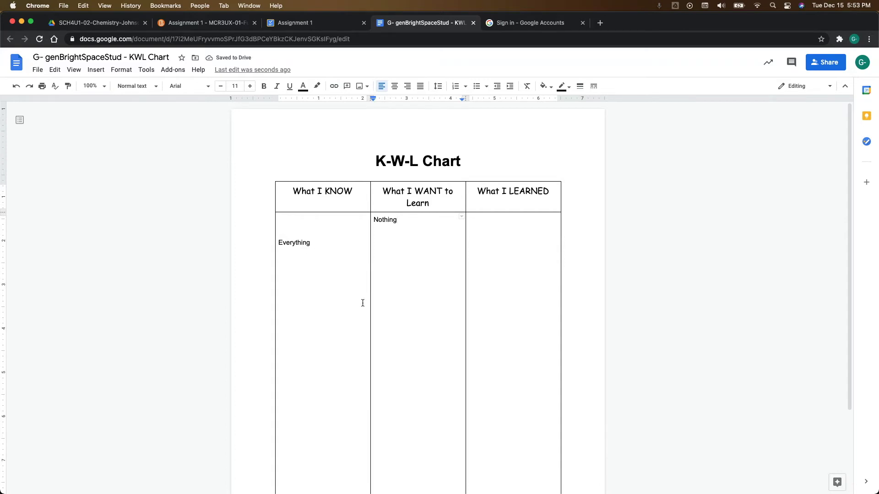
{"action": "left_click", "coordinate": [314, 24]}
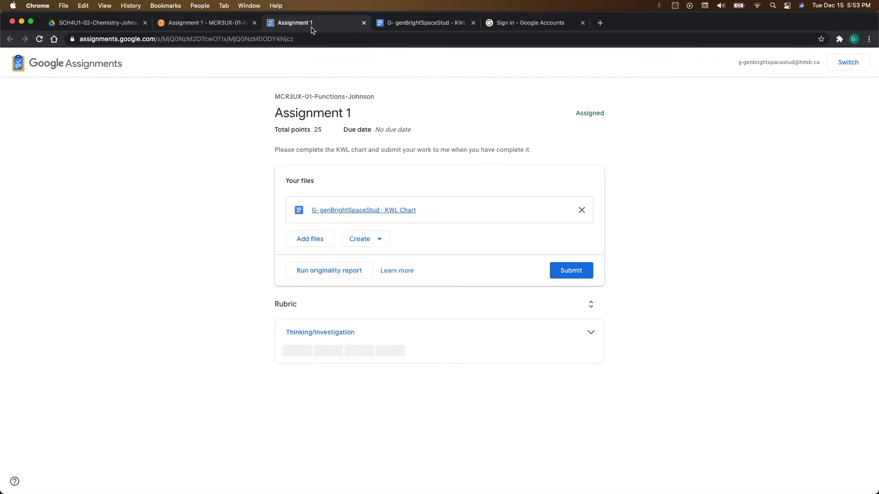
- Browse recent files in the Google Drive picker and close it without attaching any
{"action": "left_click", "coordinate": [207, 27]}
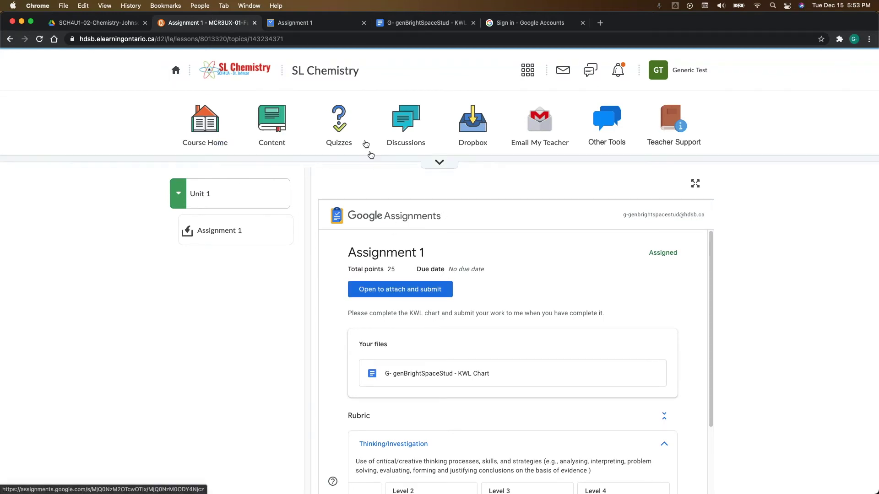
{"action": "left_click", "coordinate": [300, 22]}
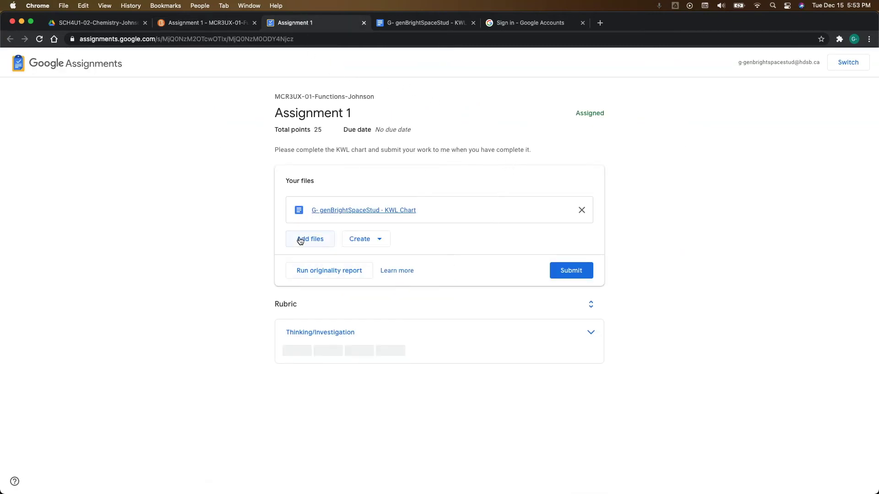
{"action": "left_click", "coordinate": [300, 240]}
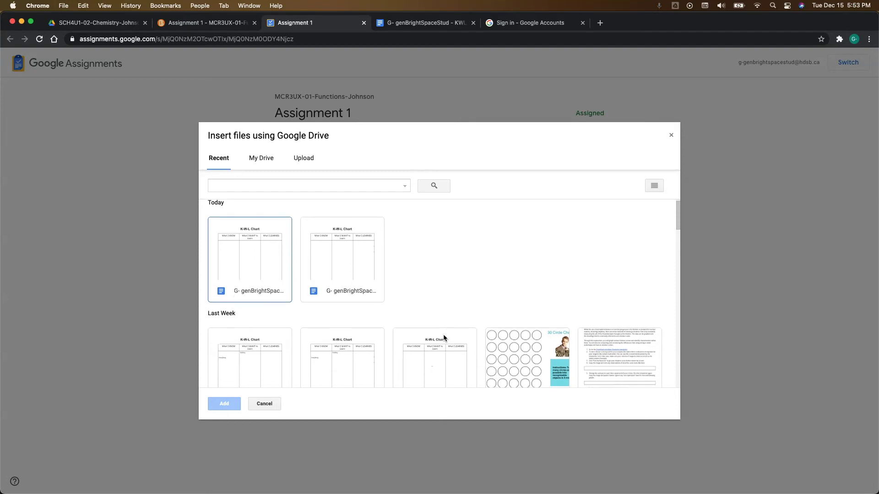
{"action": "scroll", "coordinate": [443, 338], "scroll_direction": "down", "scroll_amount": 3}
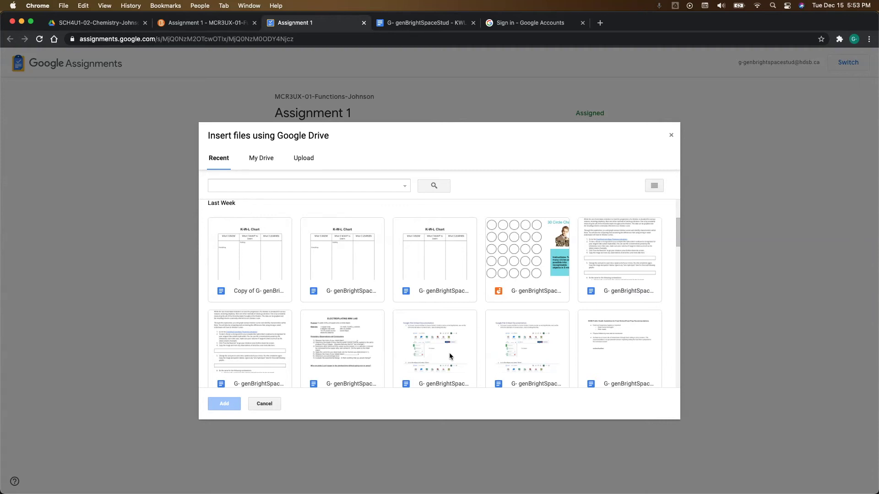
{"action": "scroll", "coordinate": [449, 354], "scroll_direction": "down", "scroll_amount": 3}
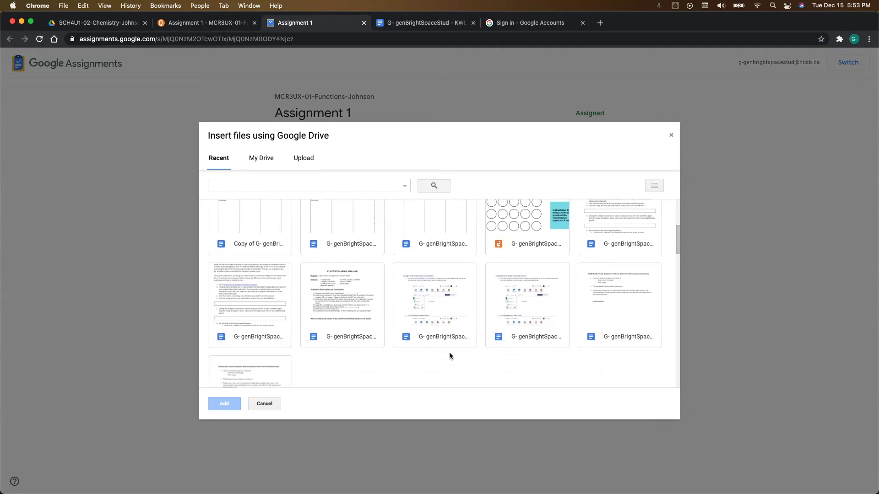
{"action": "scroll", "coordinate": [546, 288], "scroll_direction": "down", "scroll_amount": 1}
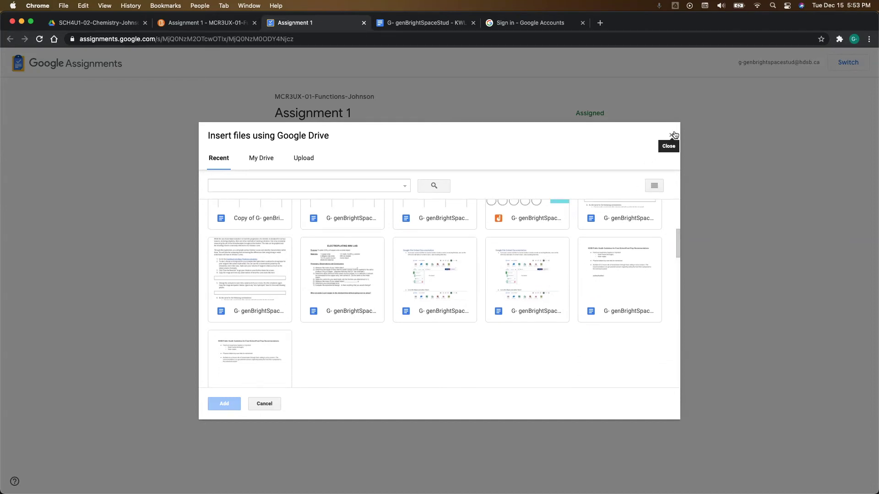
{"action": "left_click", "coordinate": [672, 135]}
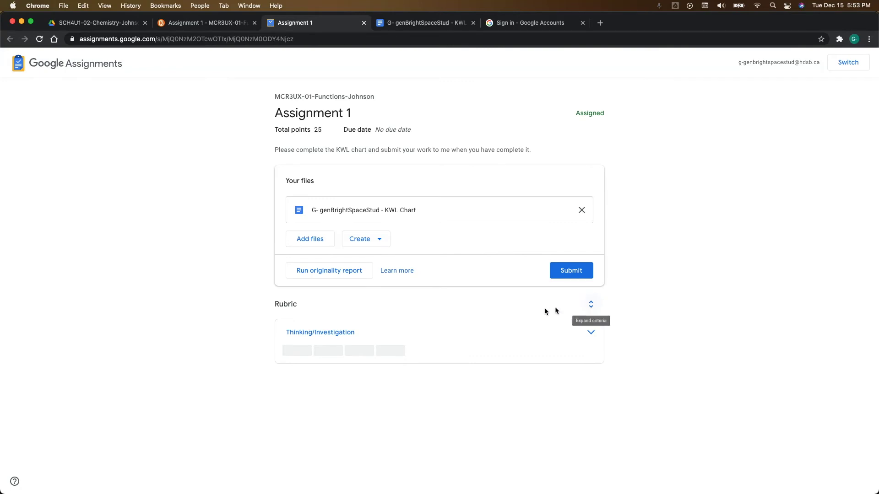
{"action": "left_click", "coordinate": [373, 242]}
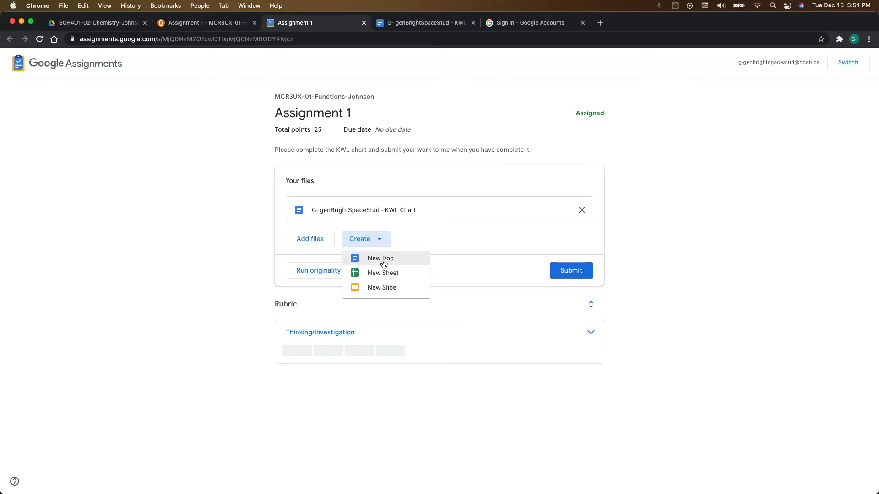
{"action": "left_click", "coordinate": [500, 298]}
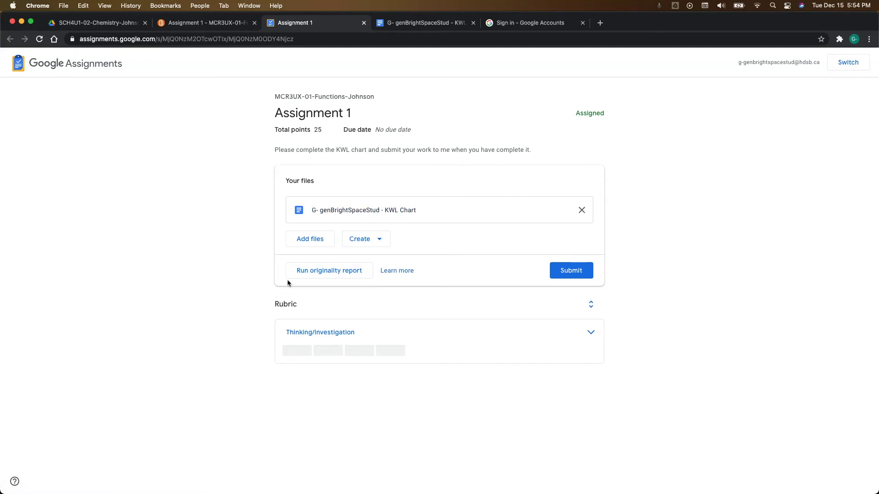
{"action": "left_click", "coordinate": [337, 273]}
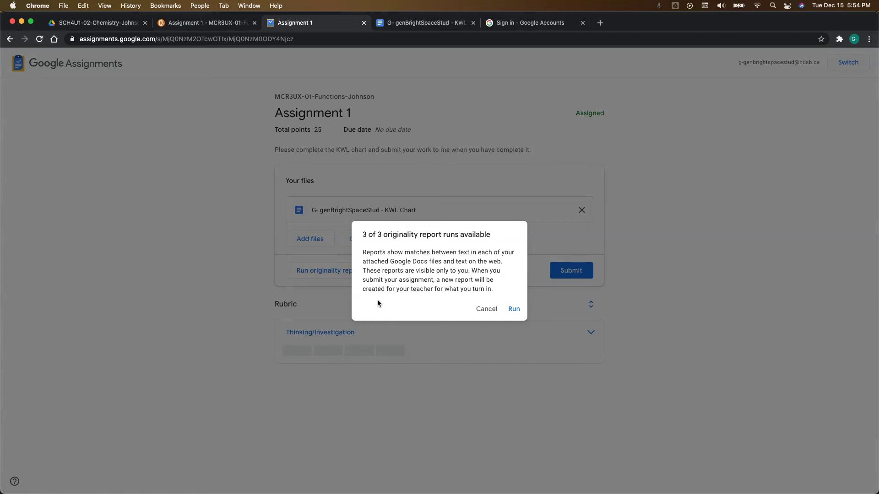
{"action": "left_click", "coordinate": [483, 313]}
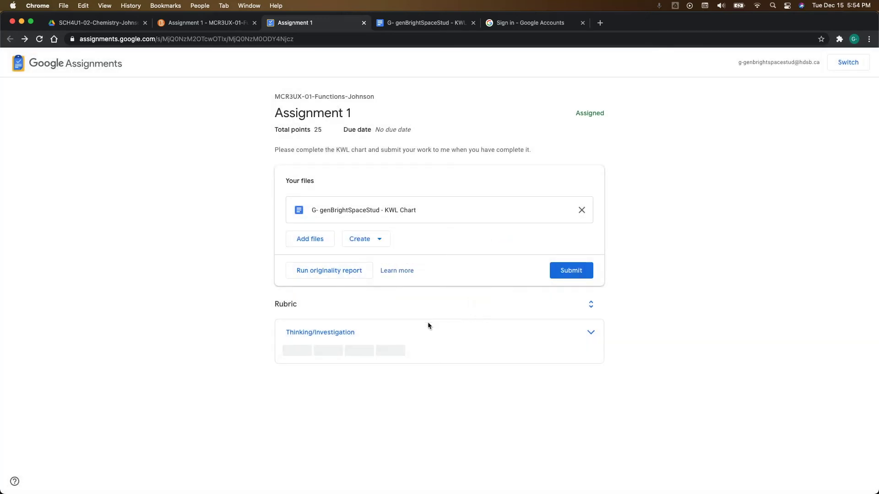
- Submit the KWL Chart for Assignment 1, choosing Submit anyway without an originality check
{"action": "left_click", "coordinate": [570, 271]}
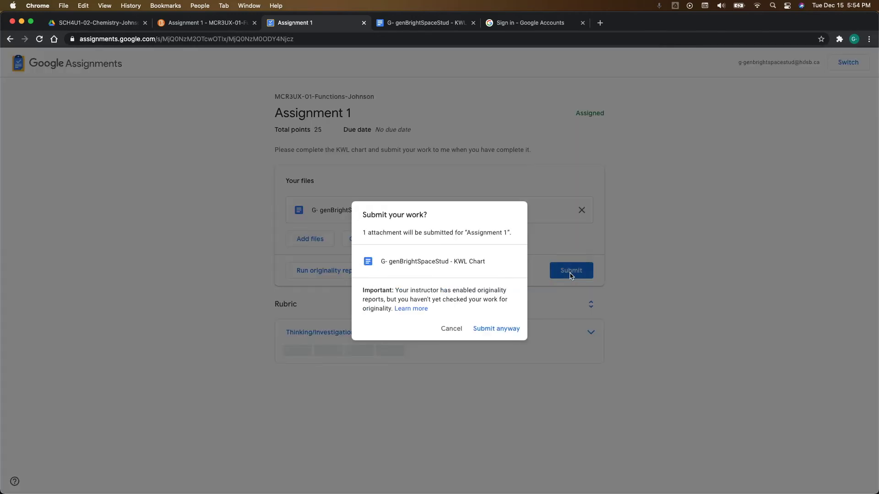
{"action": "left_click", "coordinate": [502, 332]}
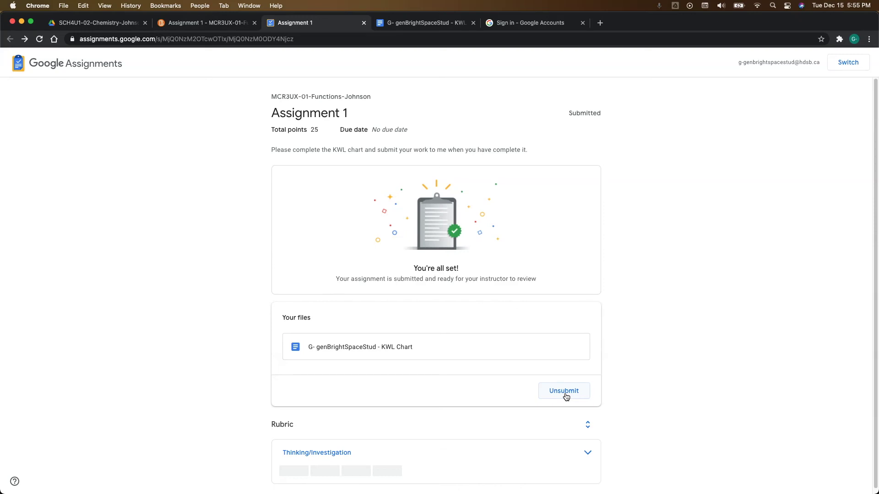
{"action": "scroll", "coordinate": [566, 396], "scroll_direction": "down", "scroll_amount": 1}
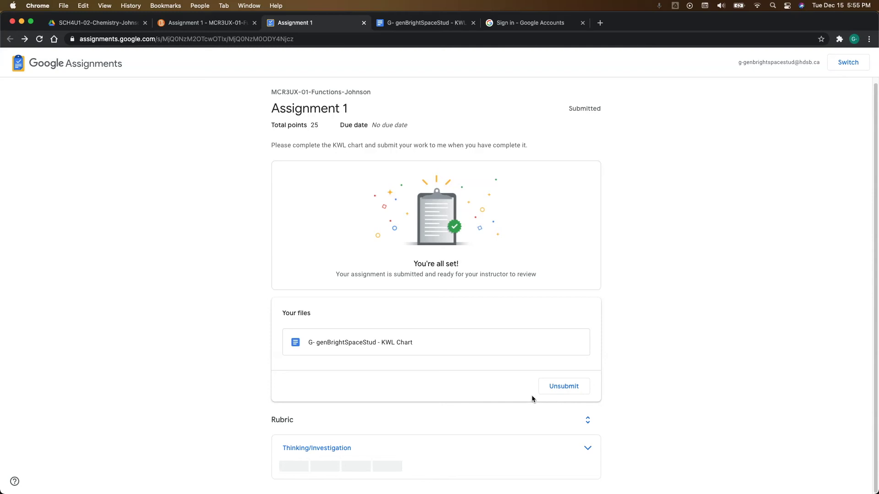
{"action": "left_click", "coordinate": [202, 23]}
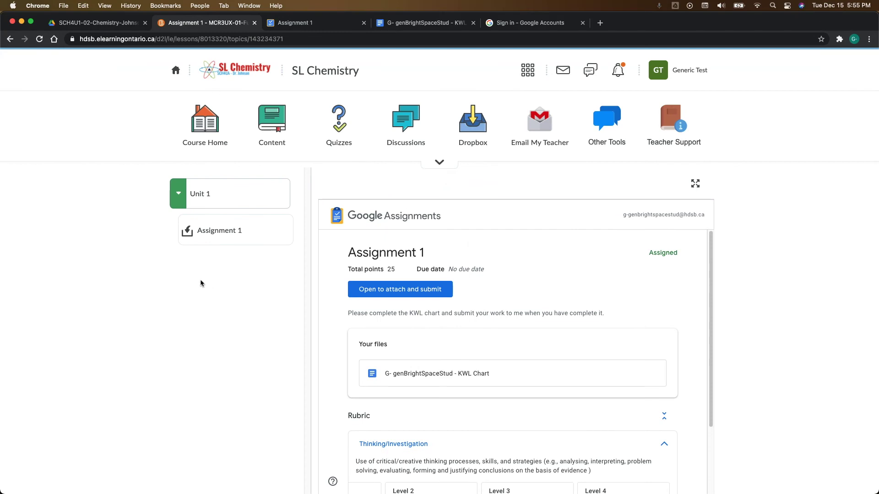
- Reload the course page and confirm the embedded Assignment 1 shows Submitted
{"action": "left_click", "coordinate": [39, 39]}
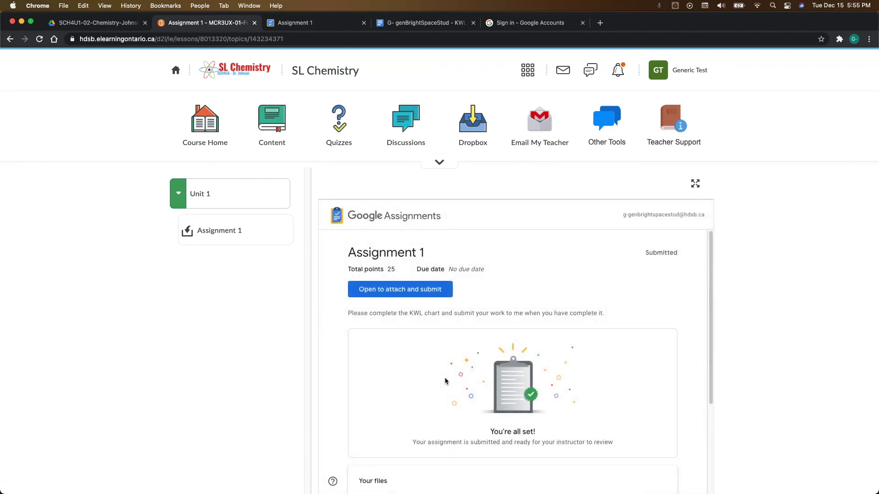
{"action": "scroll", "coordinate": [662, 399], "scroll_direction": "down", "scroll_amount": 1}
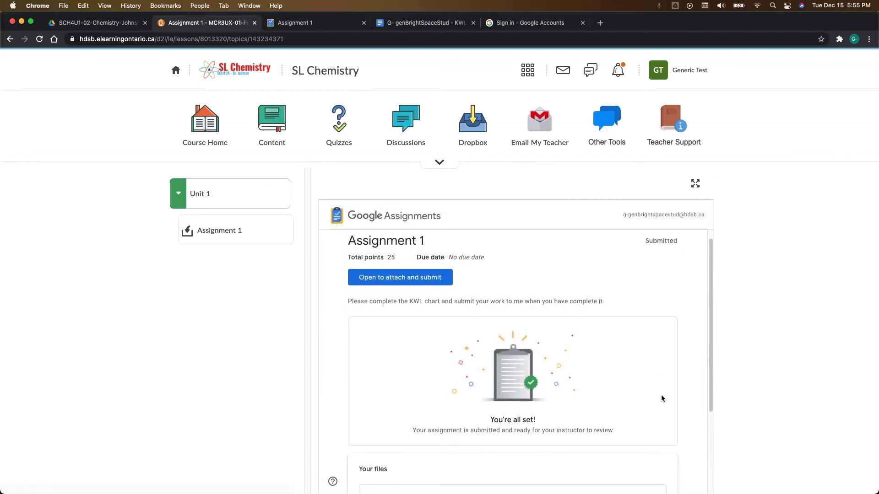
{"action": "scroll", "coordinate": [662, 399], "scroll_direction": "down", "scroll_amount": 5}
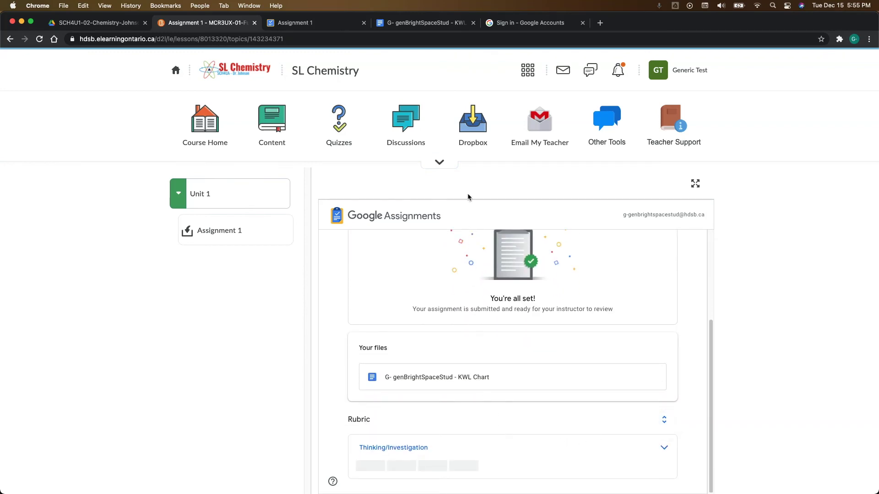
{"action": "left_click", "coordinate": [528, 72]}
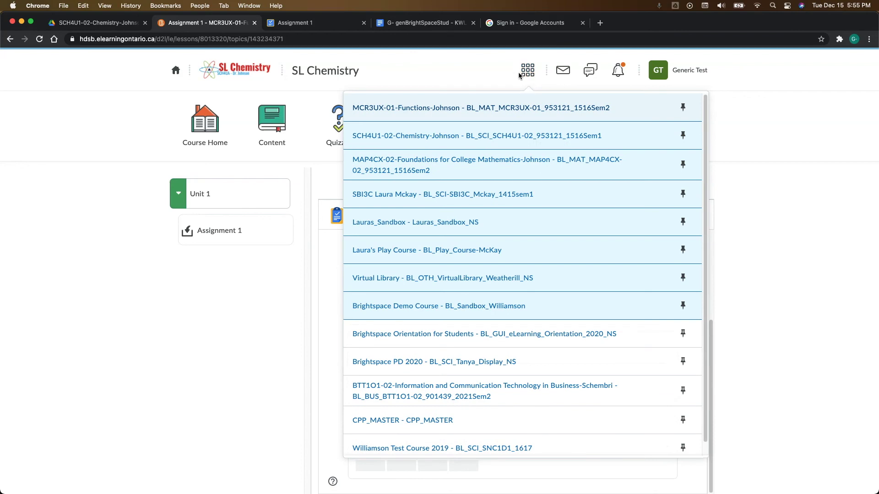
- Open Unit 1's Assignment 1 in SCH4U1-02-Chemistry-Johnson and review its 18/20 grade and feedback
{"action": "left_click", "coordinate": [458, 136]}
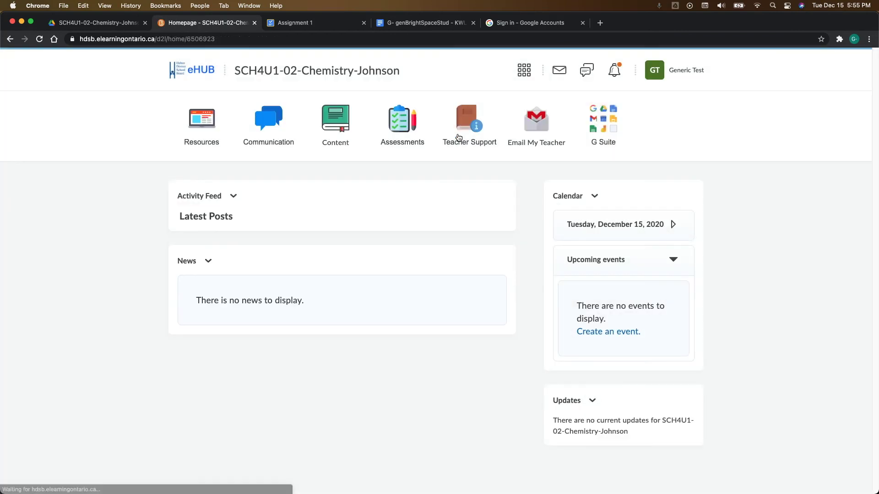
{"action": "left_click", "coordinate": [336, 137]}
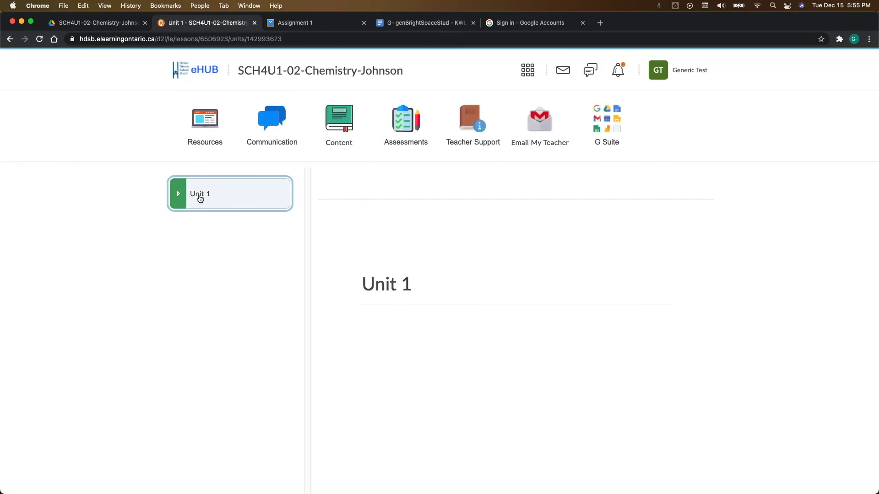
{"action": "left_click", "coordinate": [199, 197]}
{"action": "left_click", "coordinate": [216, 233]}
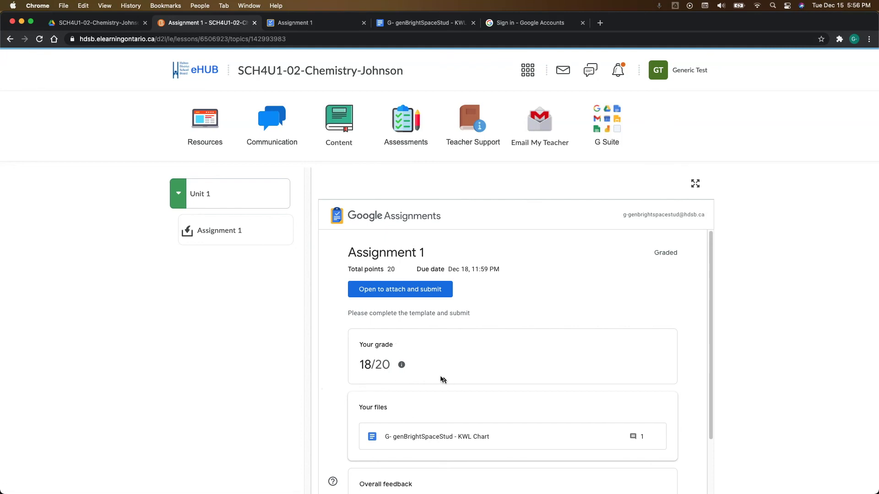
{"action": "left_click_drag", "start_coordinate": [362, 365], "coordinate": [388, 363]}
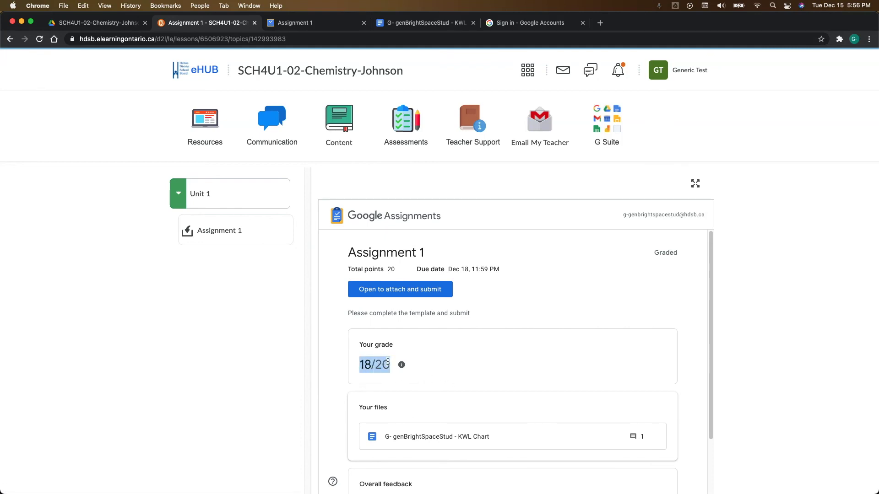
{"action": "scroll", "coordinate": [432, 363], "scroll_direction": "down", "scroll_amount": 3}
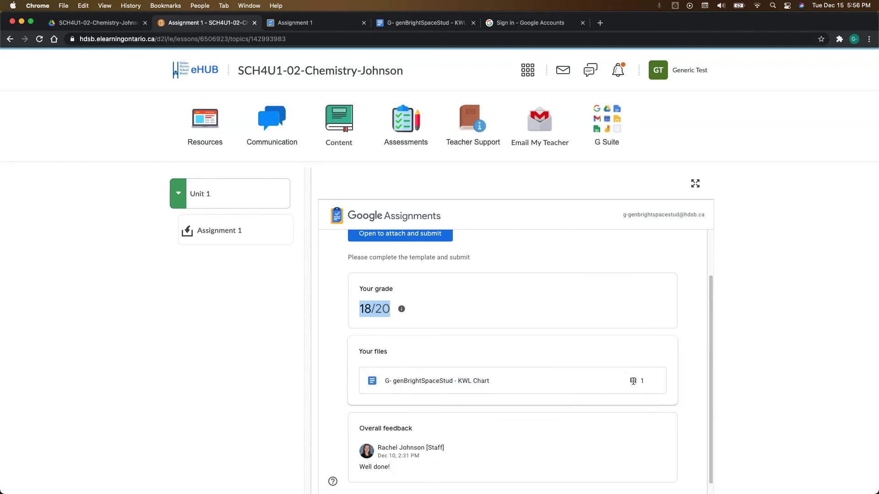
{"action": "scroll", "coordinate": [572, 433], "scroll_direction": "down", "scroll_amount": 1}
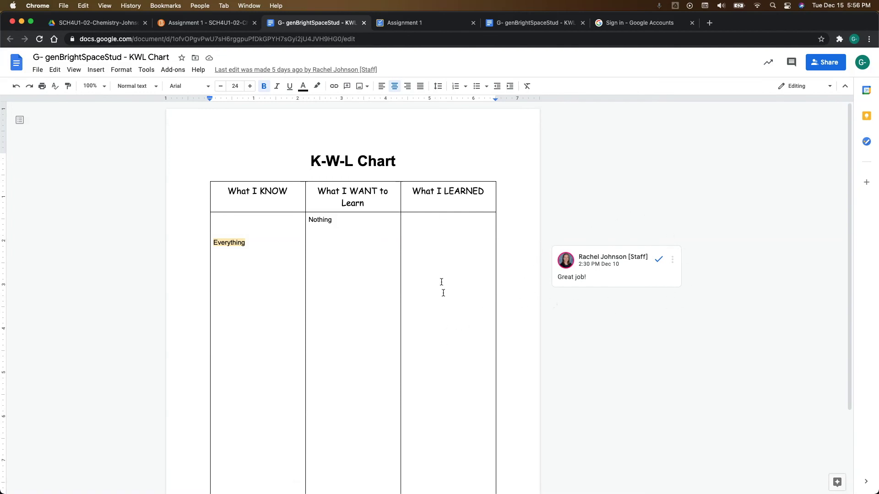
- Return from the KWL Chart doc to the graded Brightspace Assignment 1 page showing 18/20
{"action": "left_click", "coordinate": [212, 24]}
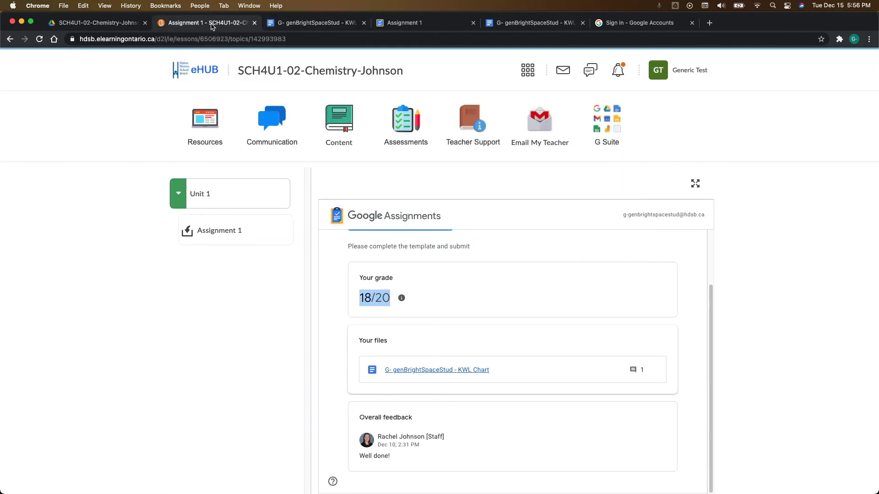